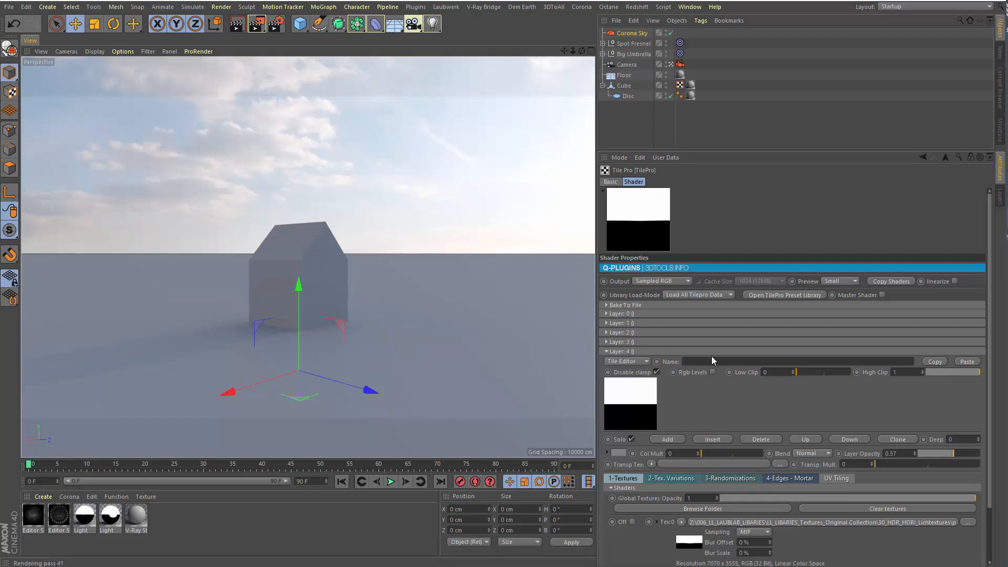
Open the Corona Sky's TilePro shader and set the opacity of Layer 4 to 0.67
left_click(632, 33)
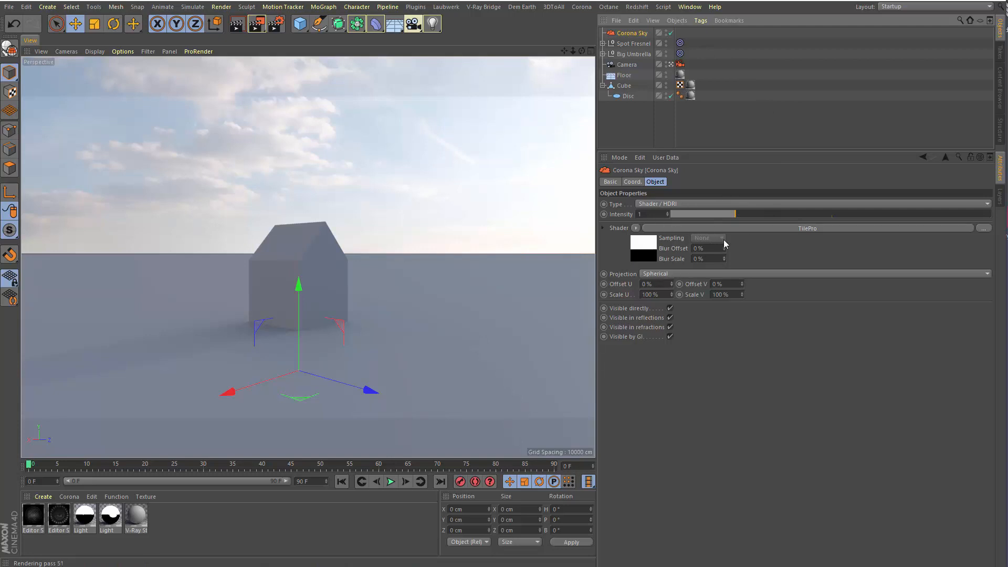
left_click(641, 245)
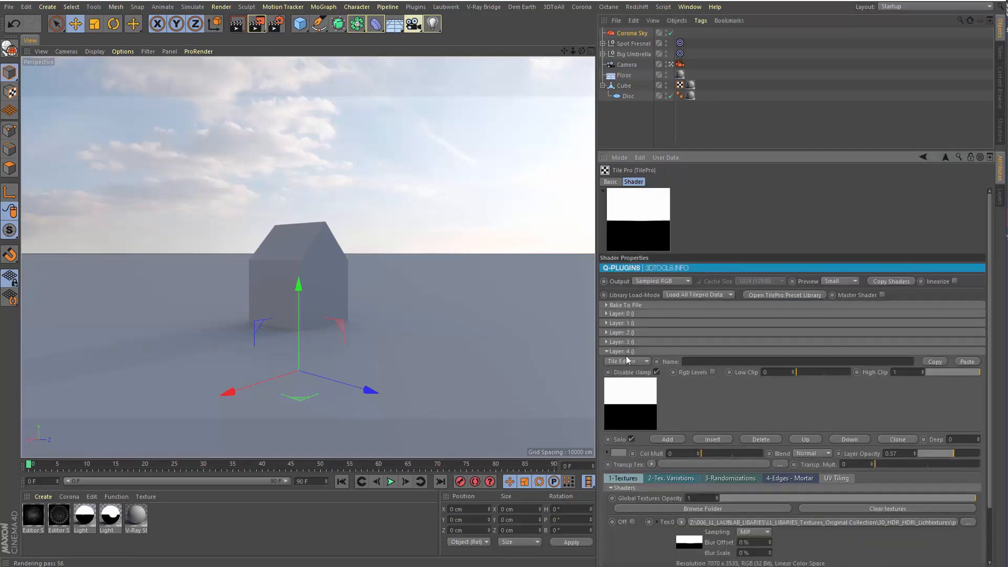
left_click(616, 351)
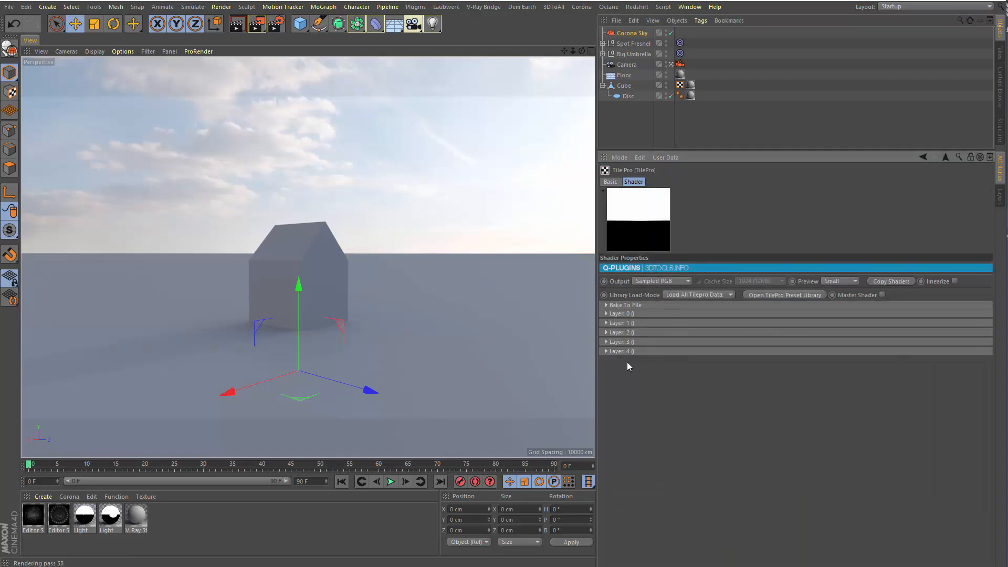
left_click(623, 352)
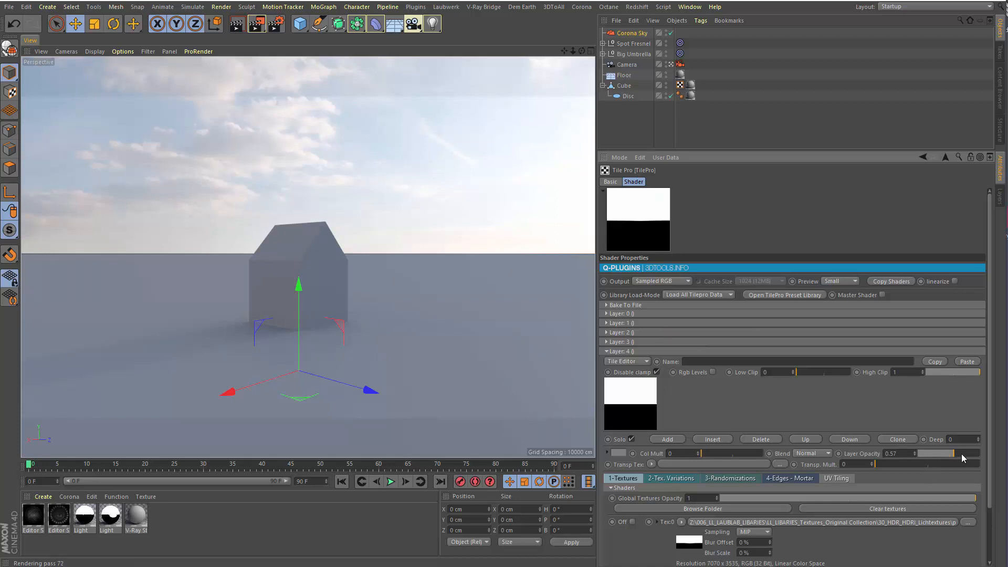
left_click_drag(963, 457, 973, 453)
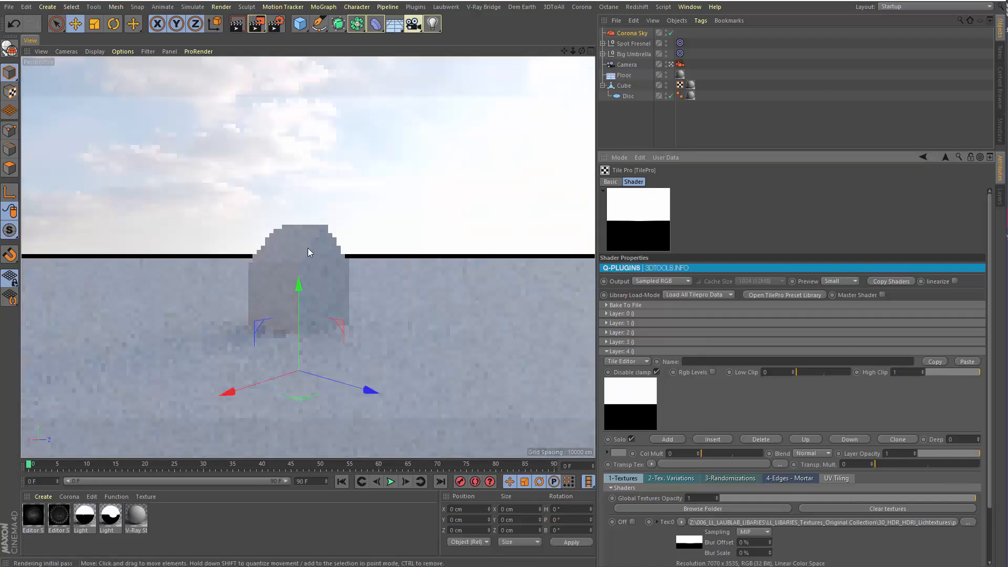
left_click_drag(969, 460, 961, 458)
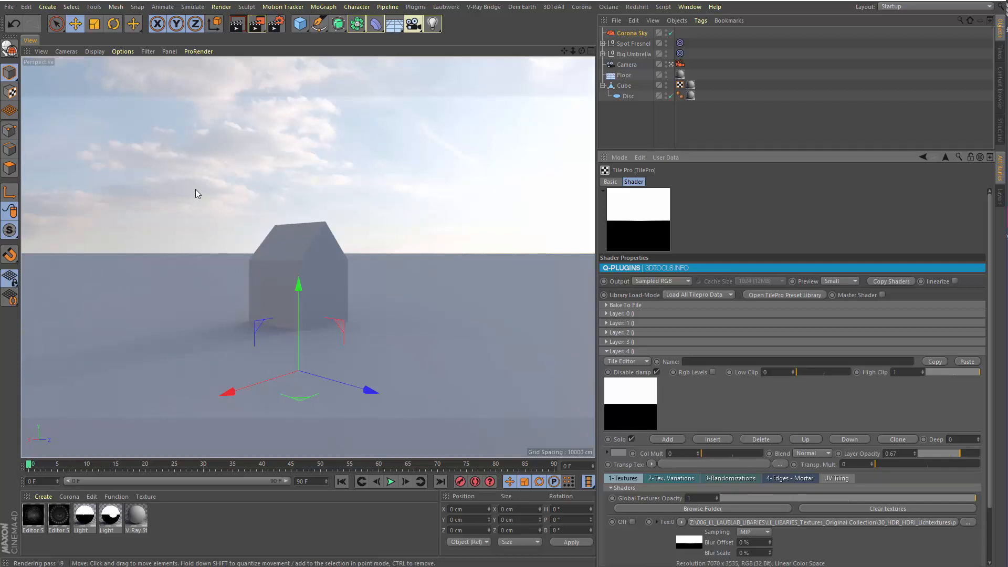
Open Layer 3 of the TilePro shader and examine its mask shape in the Tile Editor
left_click(625, 352)
left_click(618, 342)
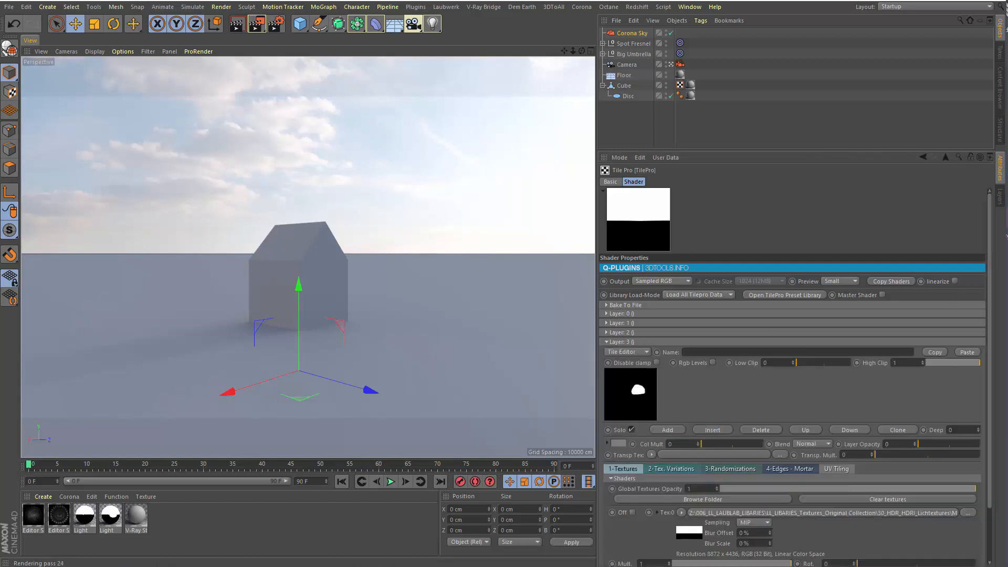
left_click_drag(1007, 58, 291, 13)
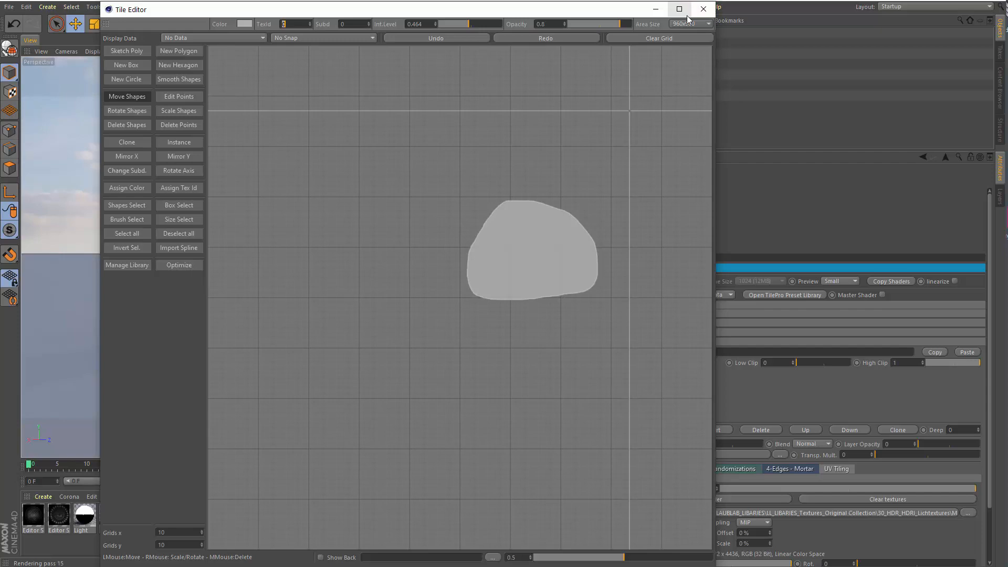
left_click_drag(557, 15, 1007, 15)
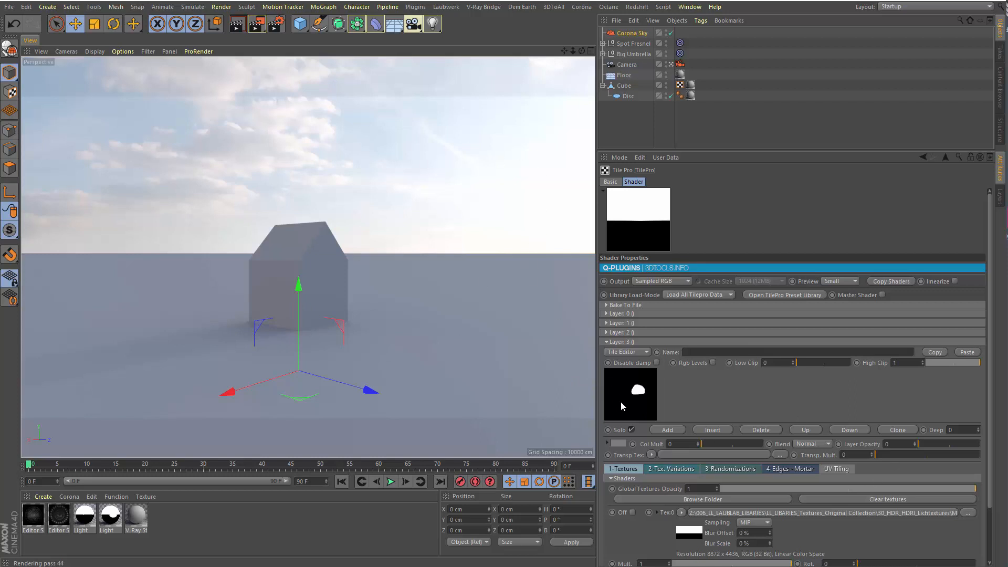
Try Layer 3 opacities of 0.23, 0.92, 0 and 1 to compare the blended sky in the render
left_click(933, 446)
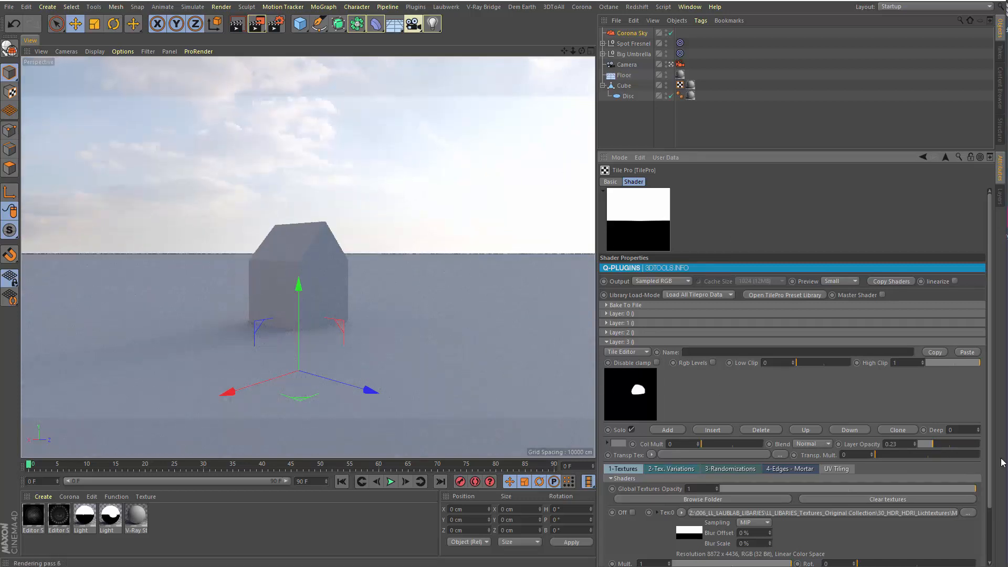
left_click(960, 444)
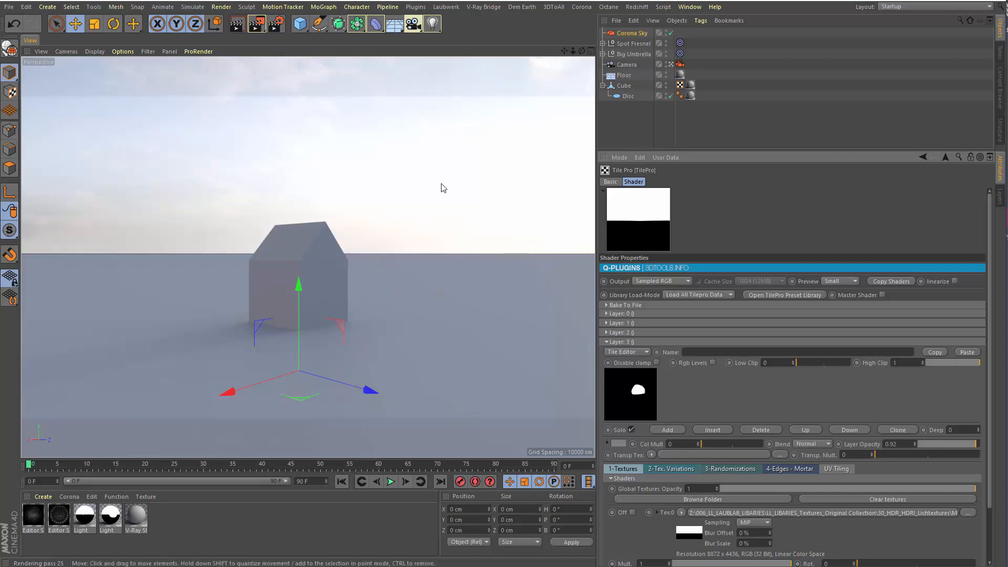
left_click_drag(925, 444, 887, 448)
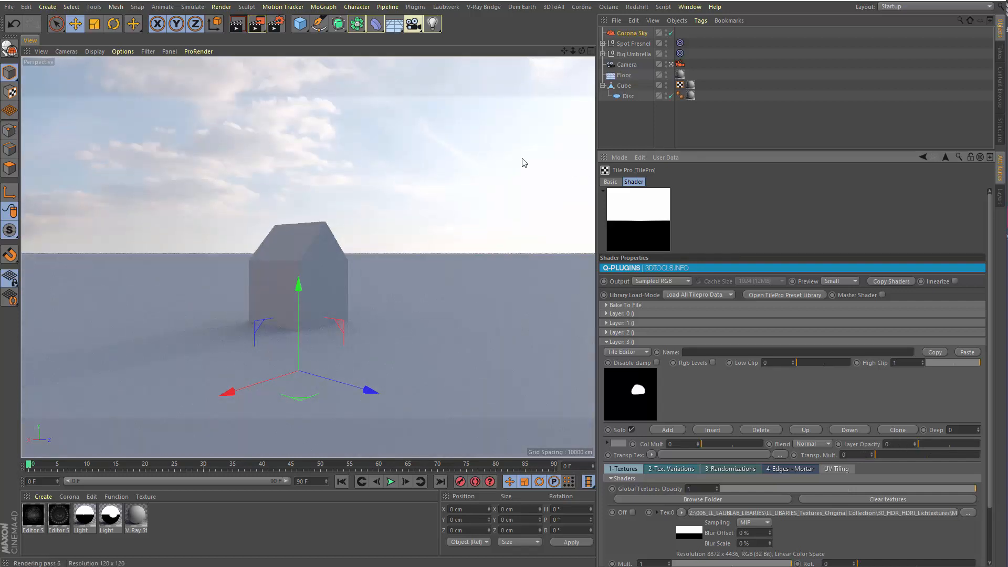
left_click(937, 445)
left_click_drag(944, 445, 980, 445)
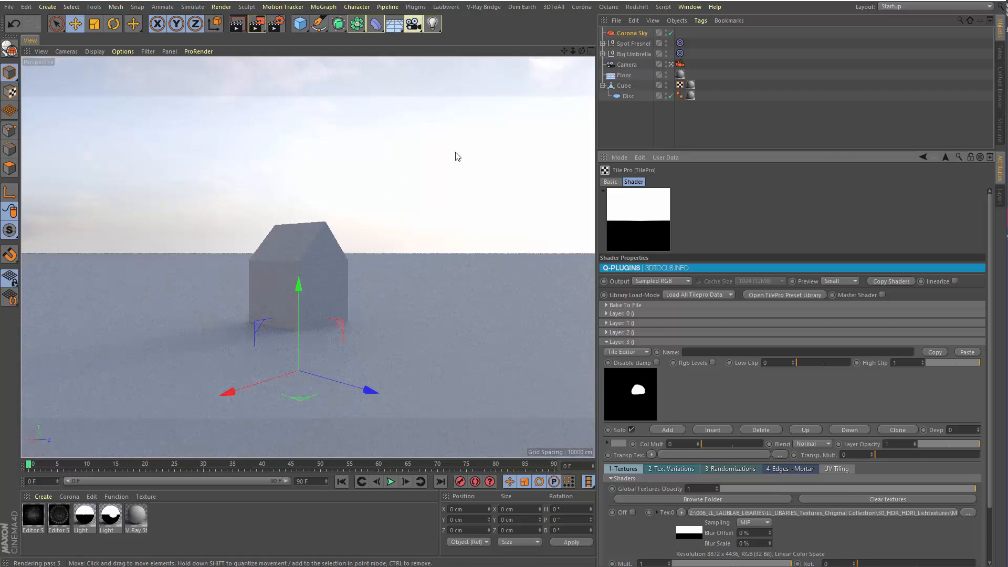
Set the exposure of Layer 3's HDRI bitmap to 0 and return to the TilePro shader
left_click(679, 521)
left_click_drag(688, 328, 629, 328)
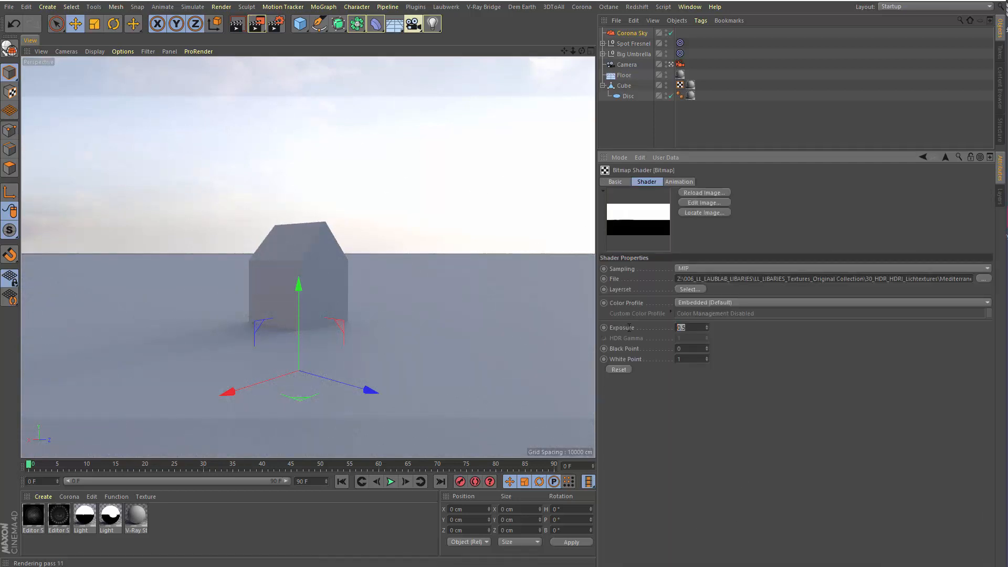
type("0")
left_click(945, 157)
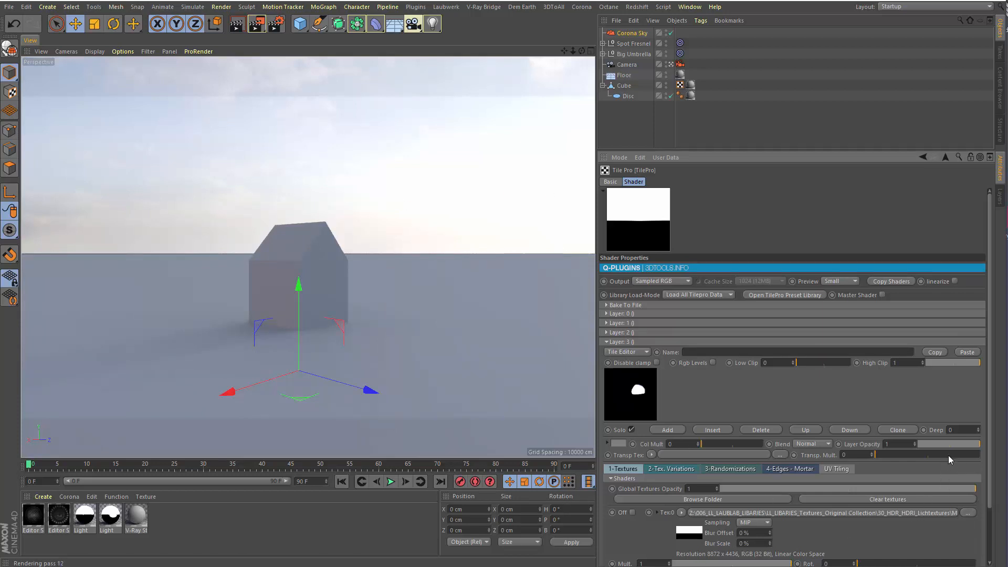
Set the opacity of Layer 3 to 0.71 and check its mask shape in the Tile Editor
left_click(963, 446)
left_click_drag(1007, 57, 378, 46)
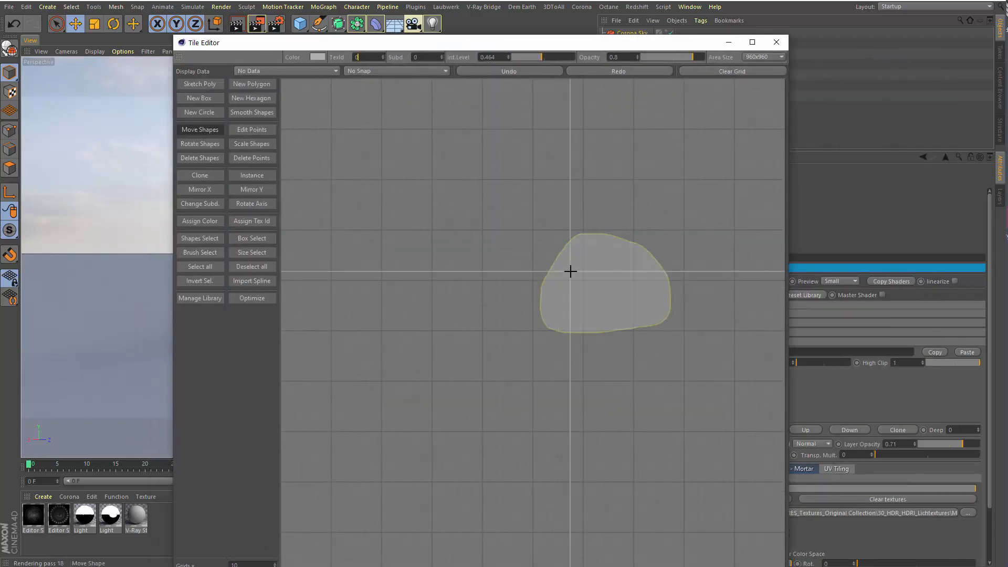
left_click_drag(502, 43, 1007, 228)
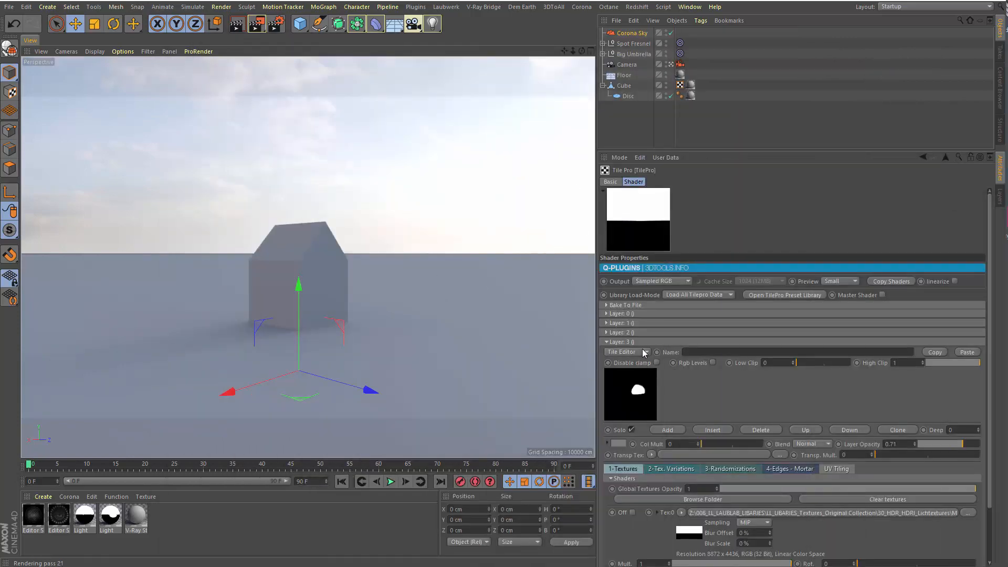
Open Layer 2's HDRI sun yellow2.exr bitmap and try an exposure of 0
left_click(625, 342)
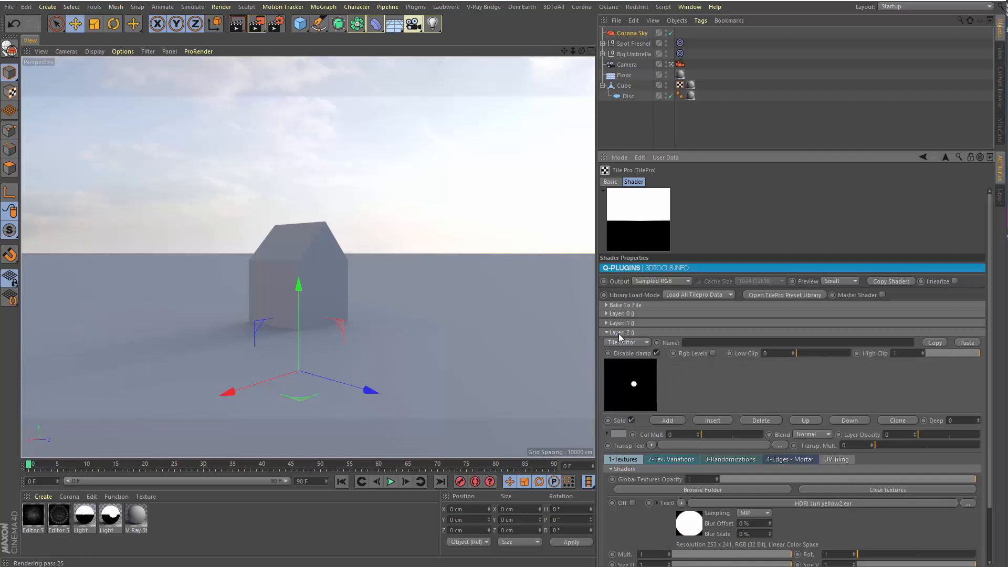
left_click(696, 522)
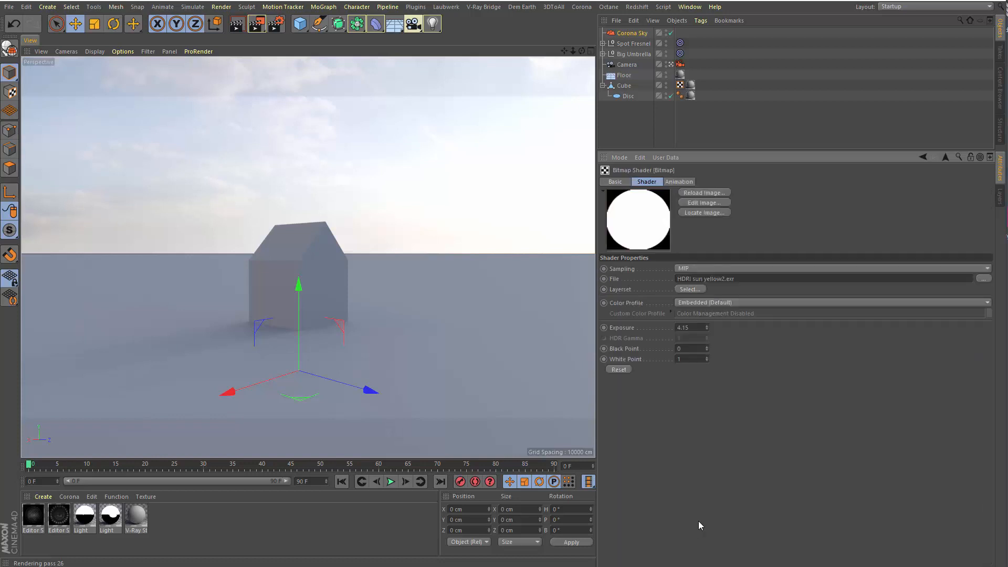
double_click(684, 327)
type("0")
key("Return")
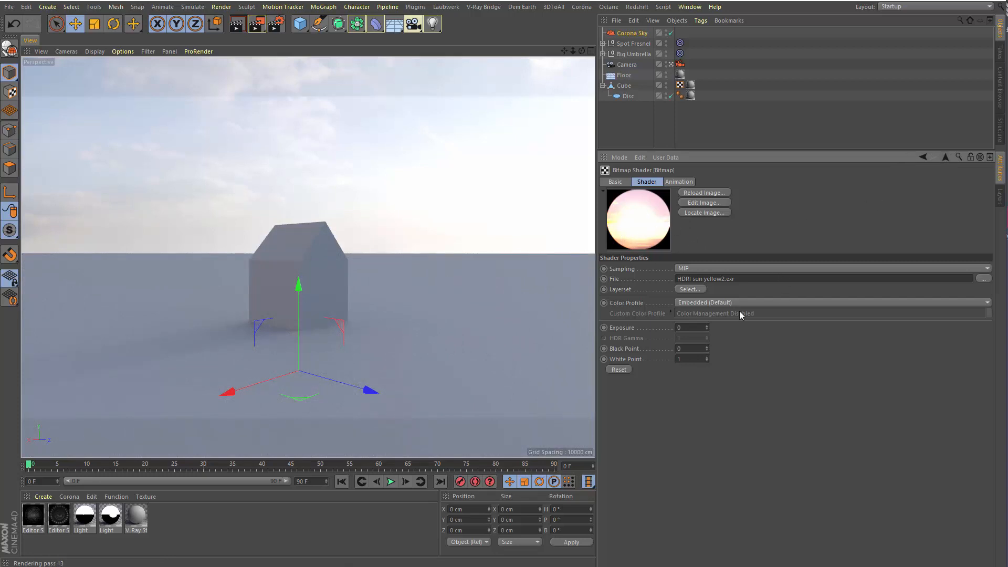
Set the sun bitmap's exposure back to about 4.15 and return to the TilePro shader
double_click(688, 328)
type("4,1")
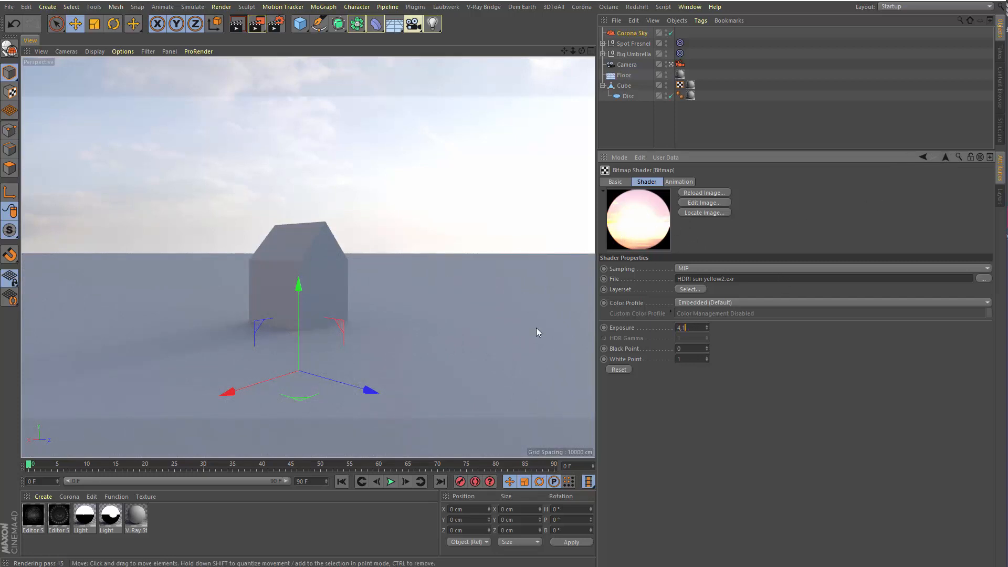
type("56")
key("Return")
left_click(945, 157)
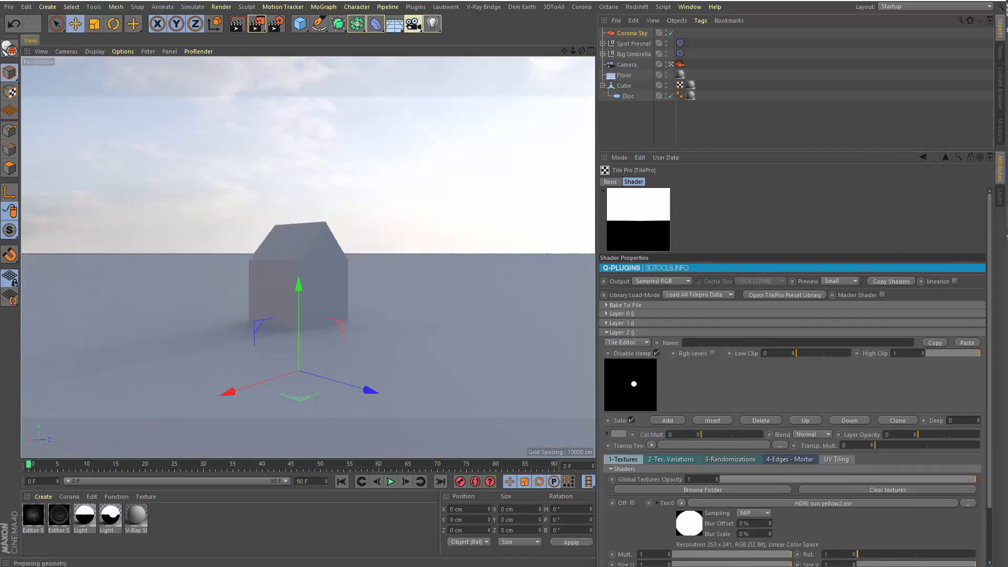
Raise the opacity of Layer 2 to 1 and set its Low Clip to 0.212
mouse_move(1007, 37)
left_mouse_down()
mouse_move(491, 37)
mouse_move(1007, 37)
left_mouse_up()
left_click_drag(930, 434, 975, 434)
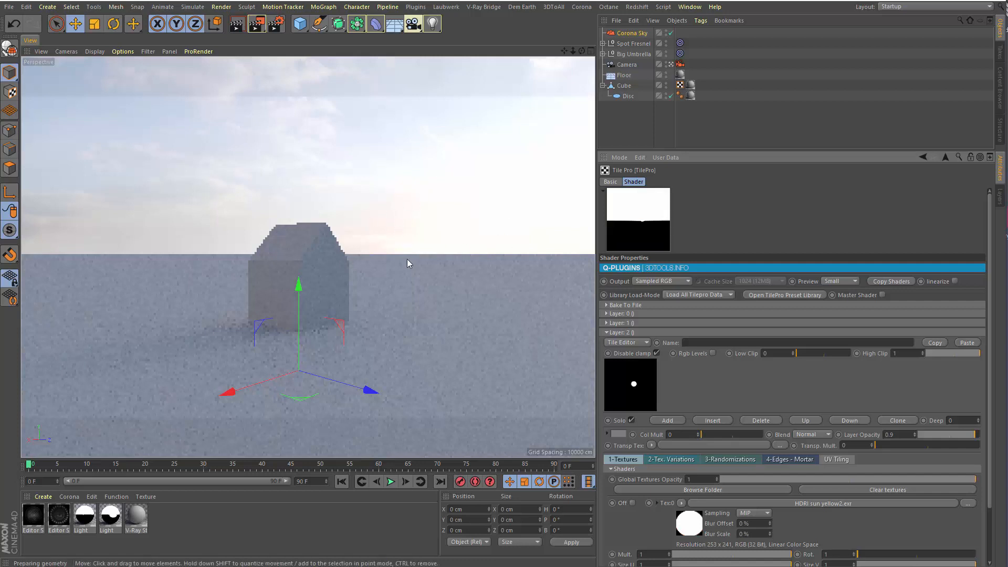
left_click_drag(979, 434, 990, 436)
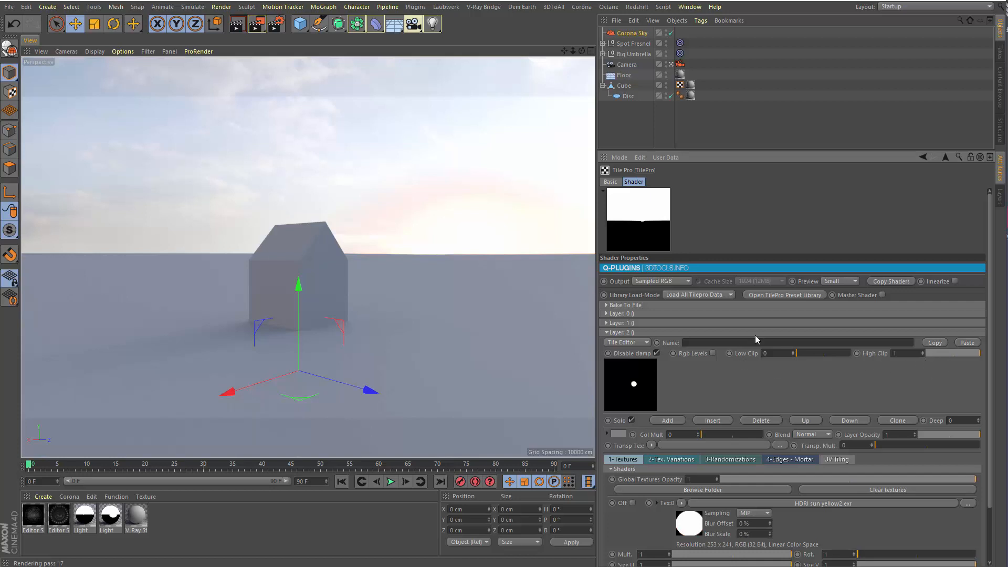
left_click(808, 352)
Try moving Layer 2's sun circle slightly sideways in the Tile Editor
left_click(630, 385)
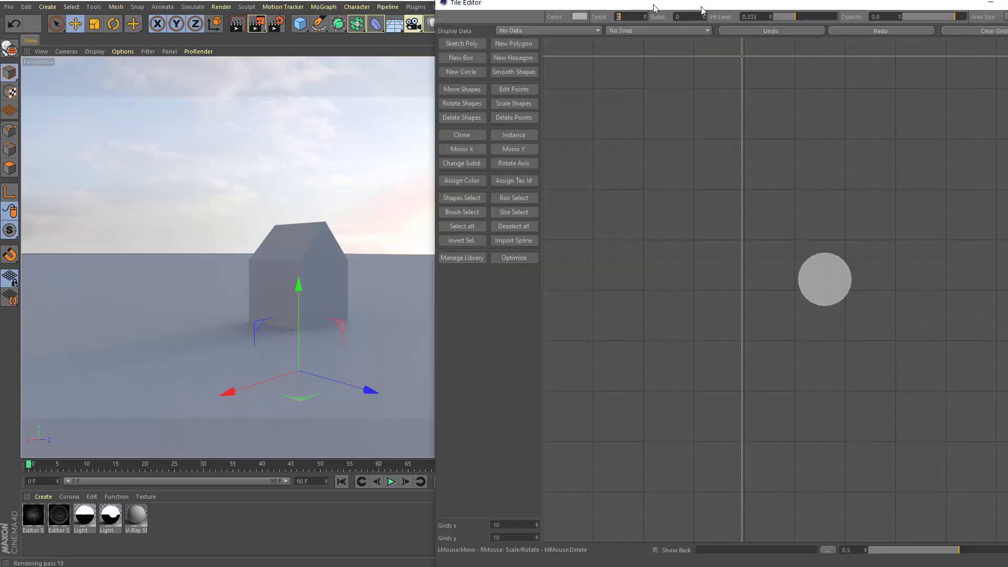
left_click_drag(702, 7, 595, 31)
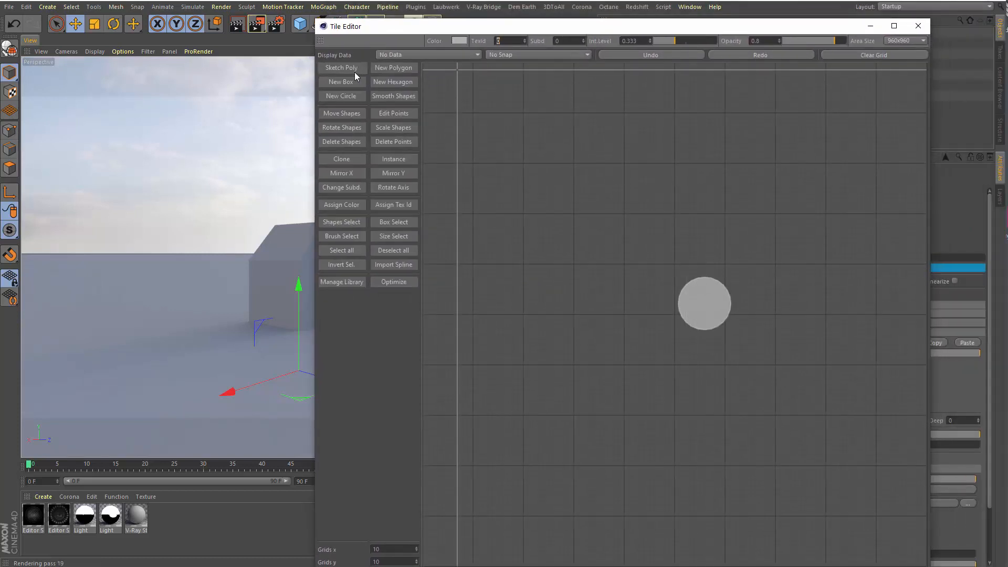
left_click(341, 114)
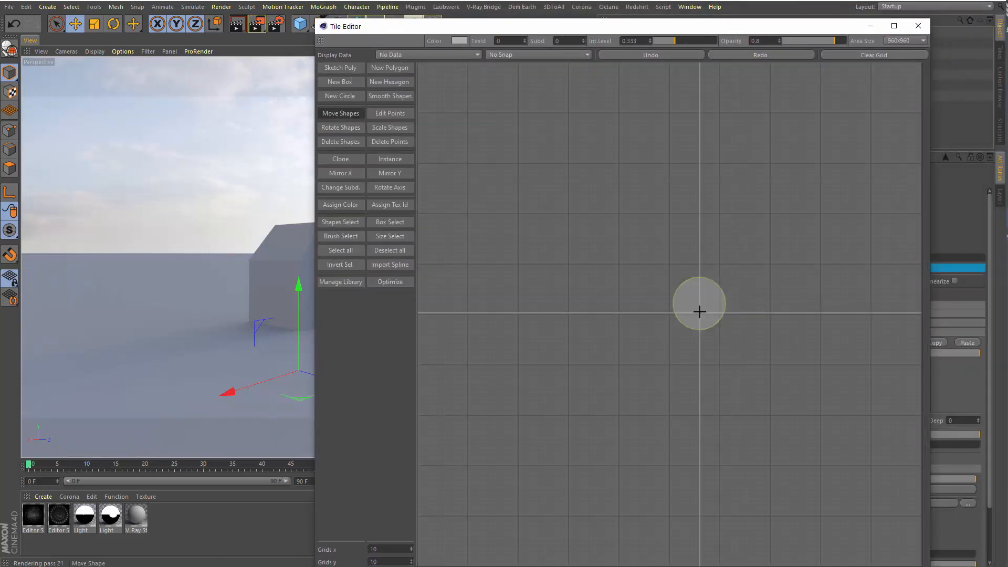
left_click_drag(701, 311, 681, 310)
left_click_drag(610, 32, 1007, 55)
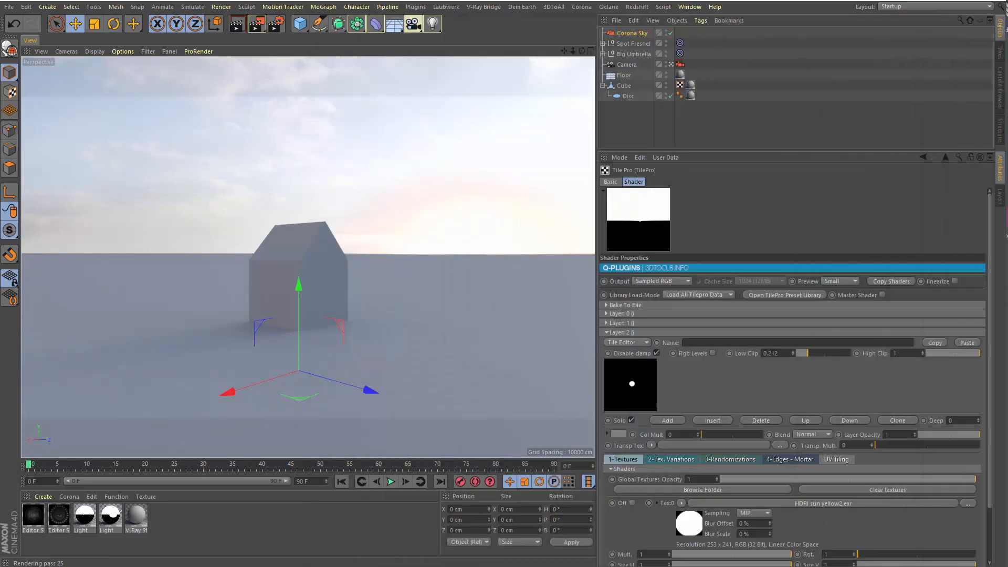
Try a transparency multiplier of 0.03 on Layer 2, then reset it to 0
left_click(887, 446)
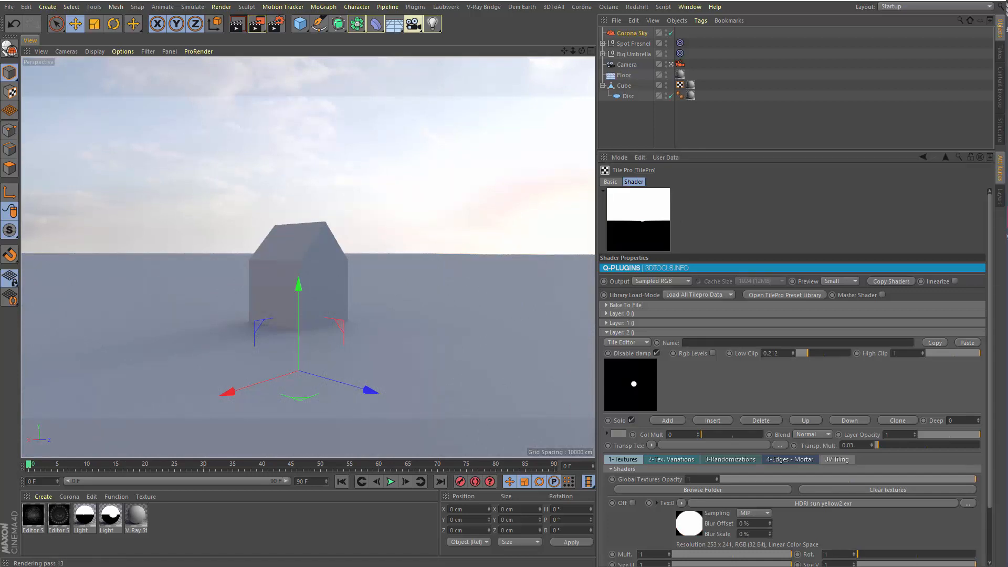
left_click_drag(878, 446, 798, 450)
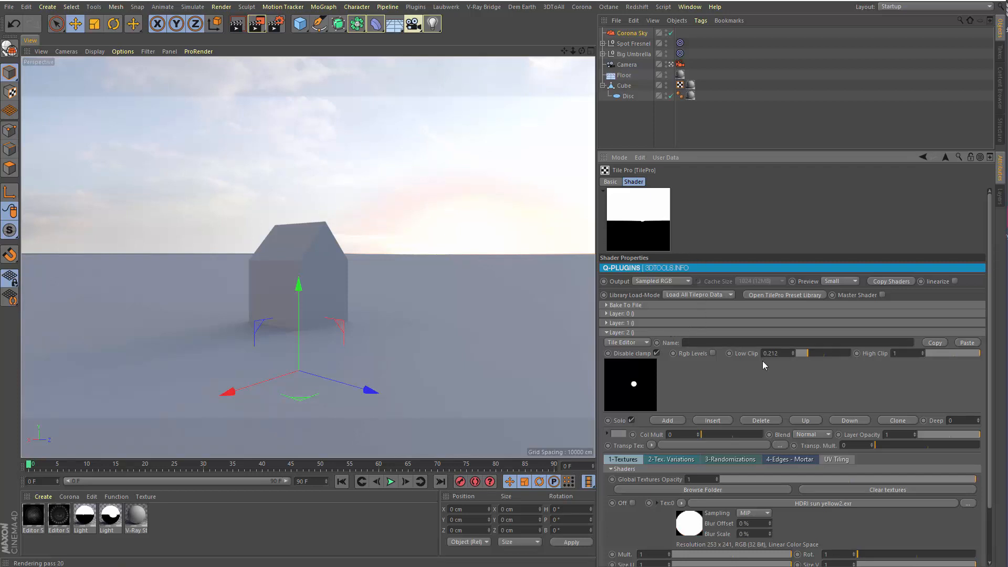
Open Layer 1's textures and examine the coloured cloud image in its Tpro Transfrom shader
left_click(622, 333)
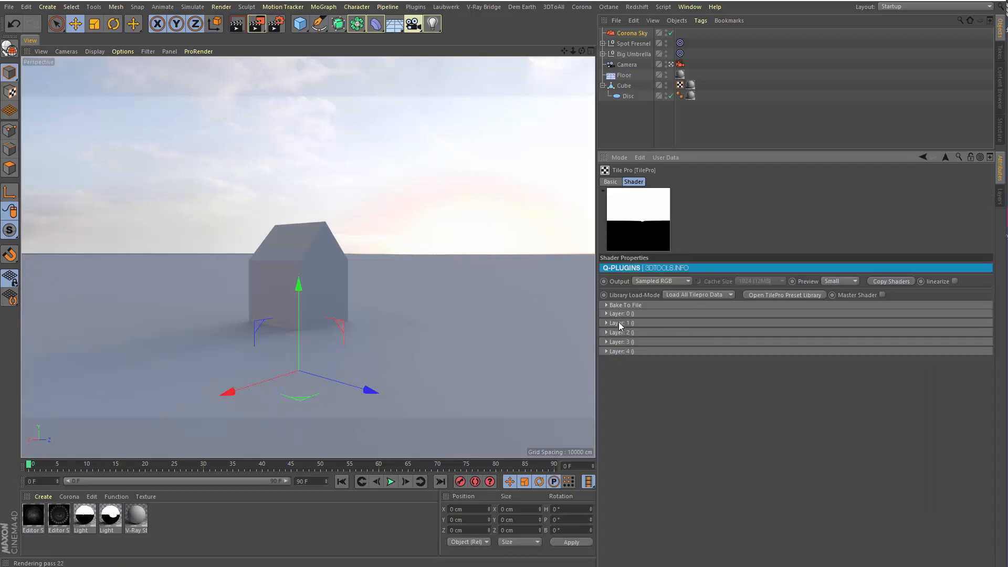
left_click(619, 323)
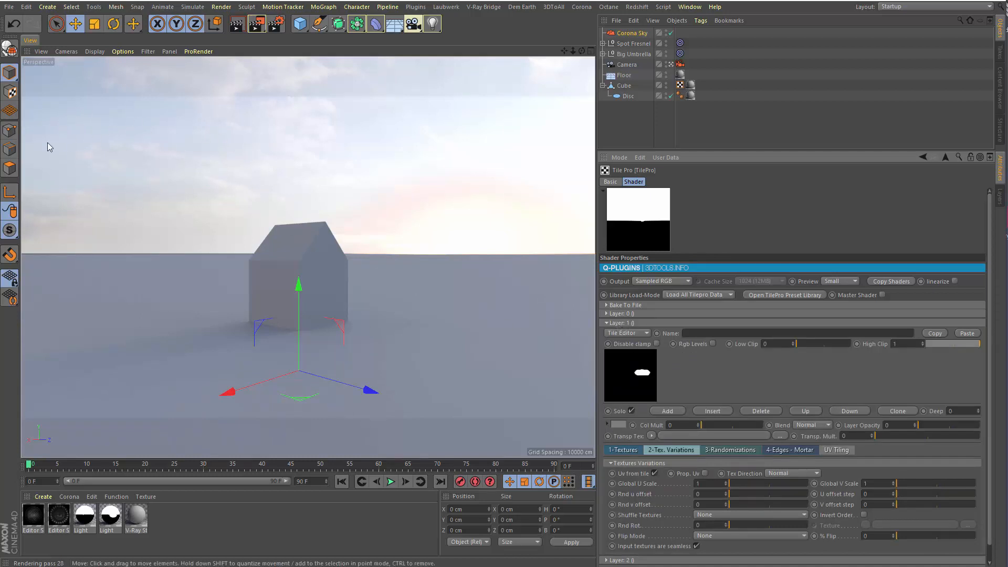
left_click(636, 450)
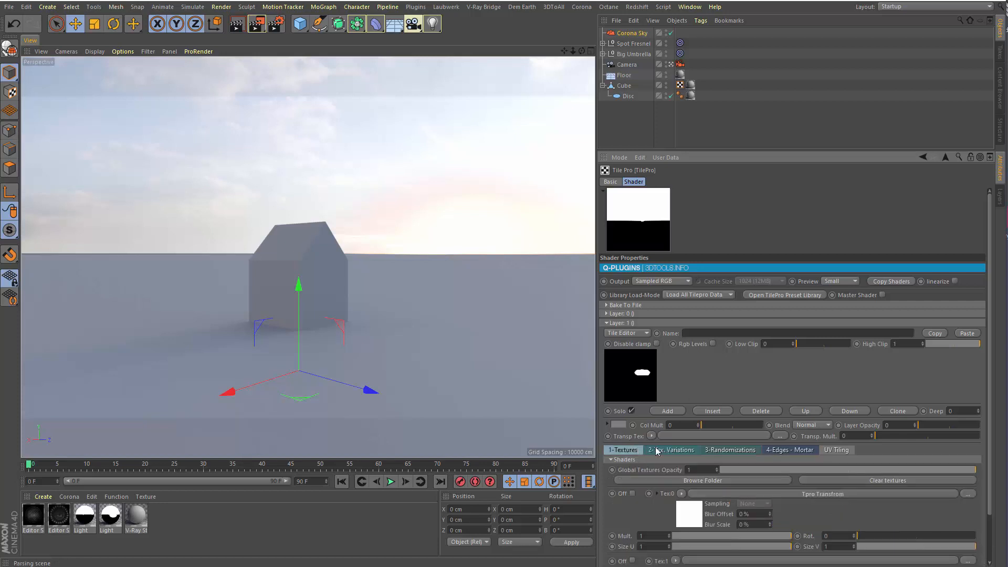
left_click(687, 514)
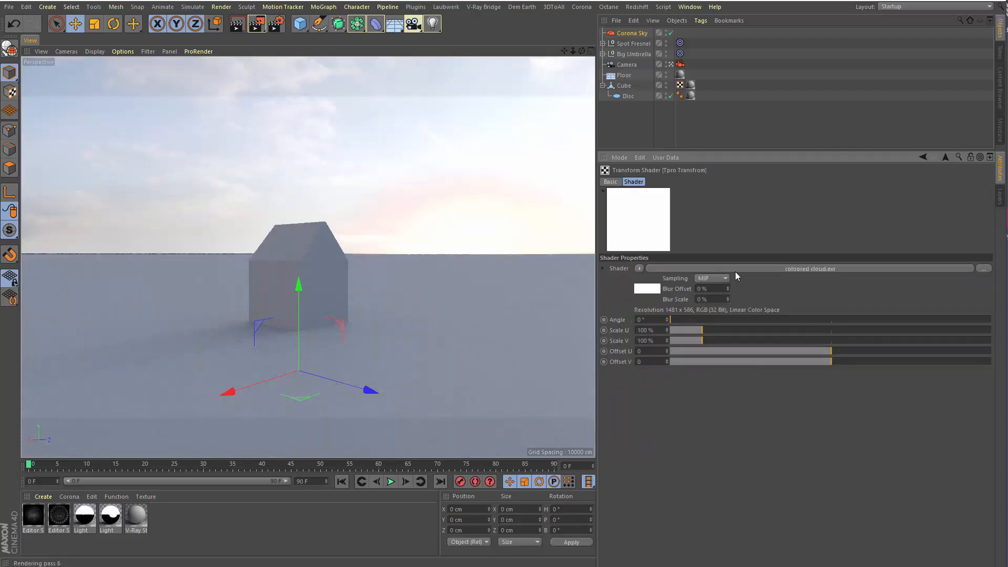
left_click(944, 156)
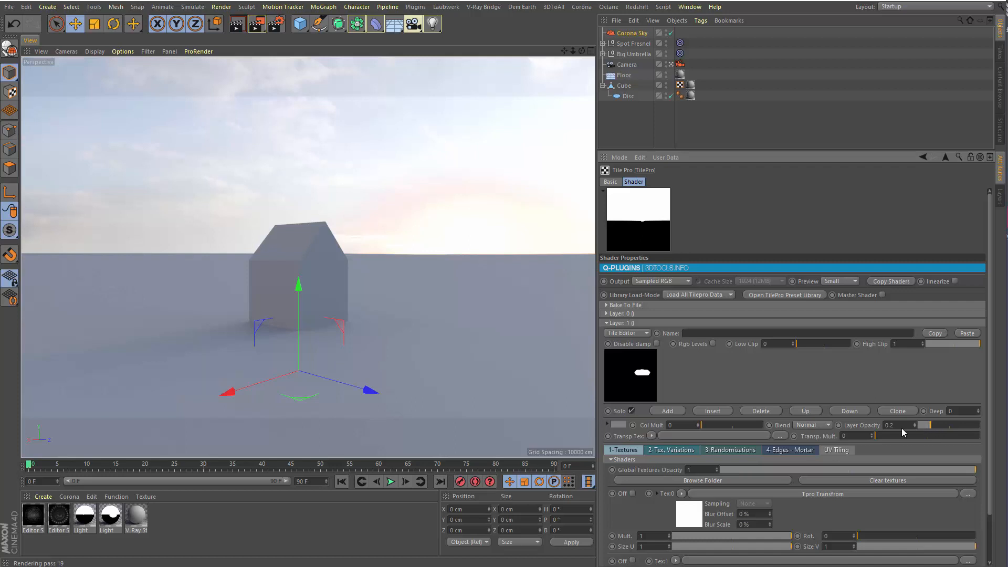
Set Layer 1's opacity to 0.56 and collapse the layer's settings
left_click(627, 460)
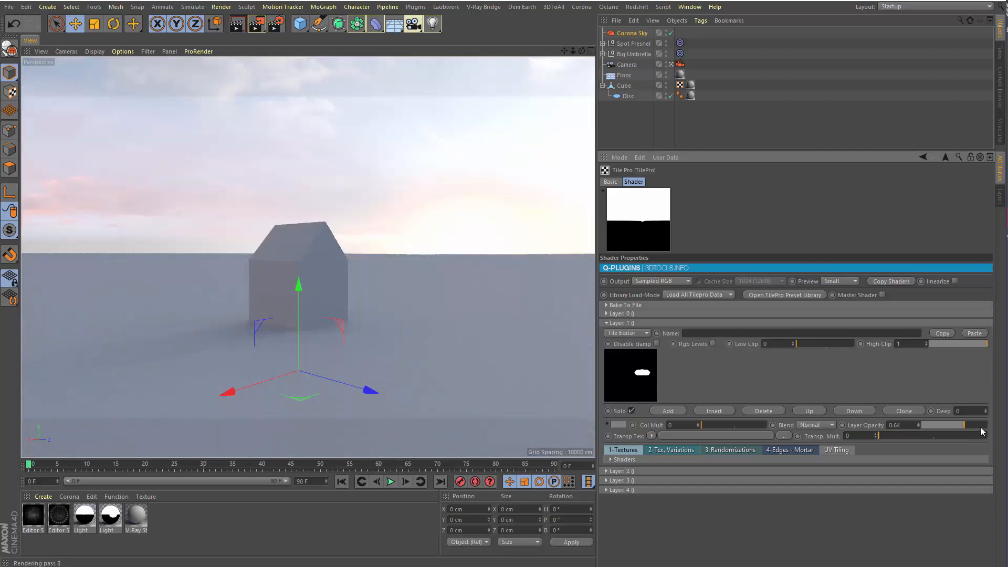
left_click_drag(981, 429, 990, 427)
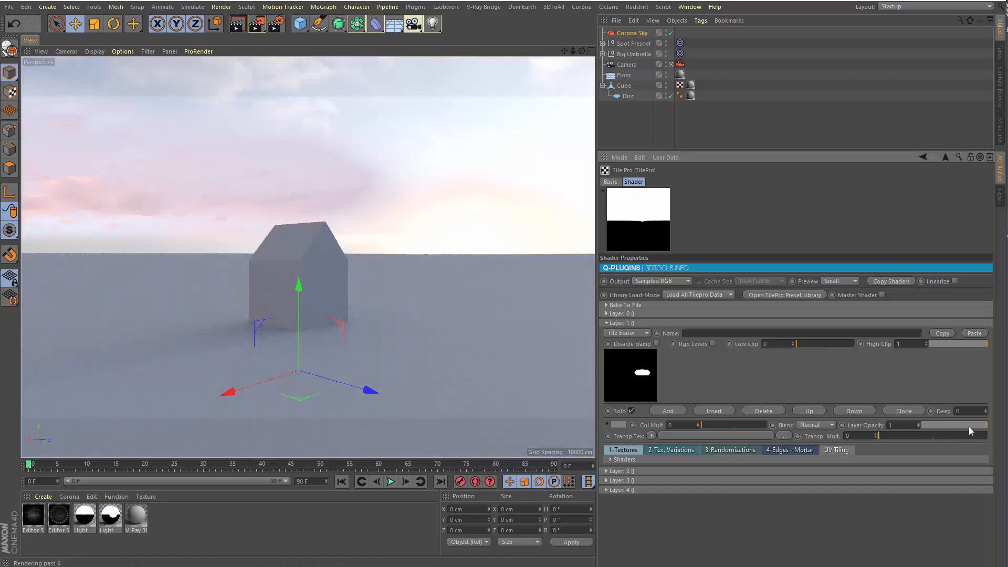
left_click(969, 426)
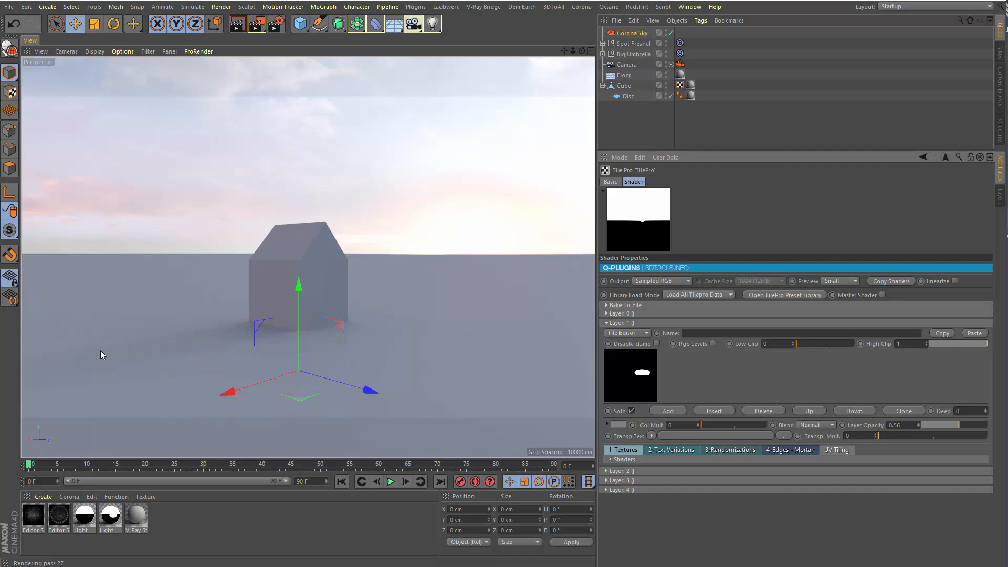
left_click(630, 323)
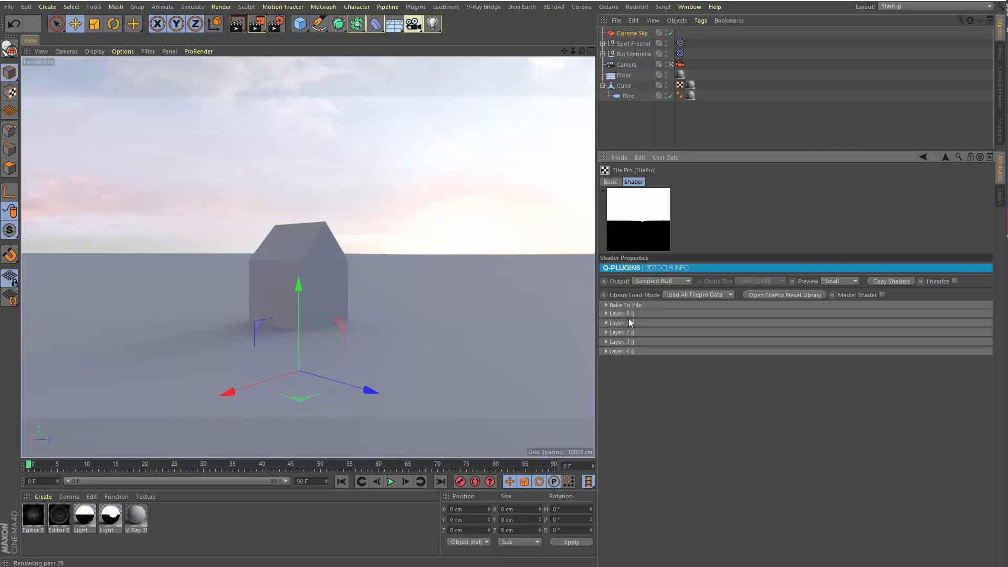
Open Layer 0's sun circle in the Tile Editor, set the editor aside, and raise the layer's opacity to 0.97
left_click(627, 314)
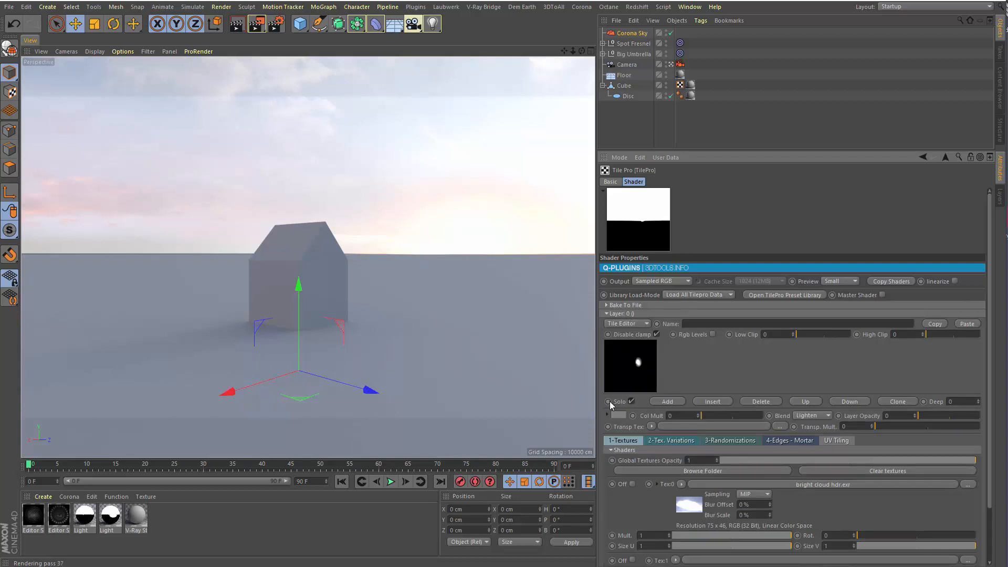
left_click(640, 366)
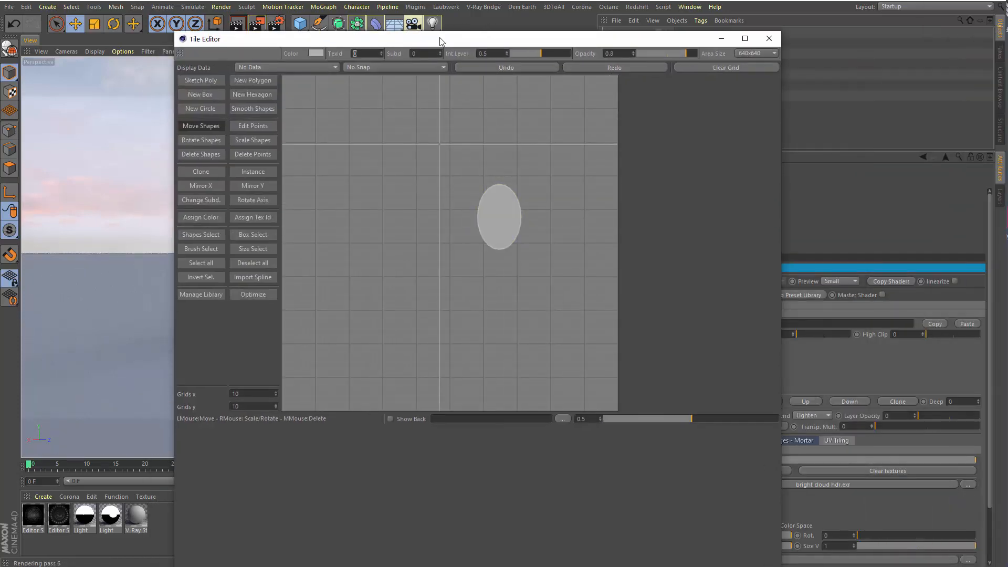
left_click_drag(442, 40, 1007, 105)
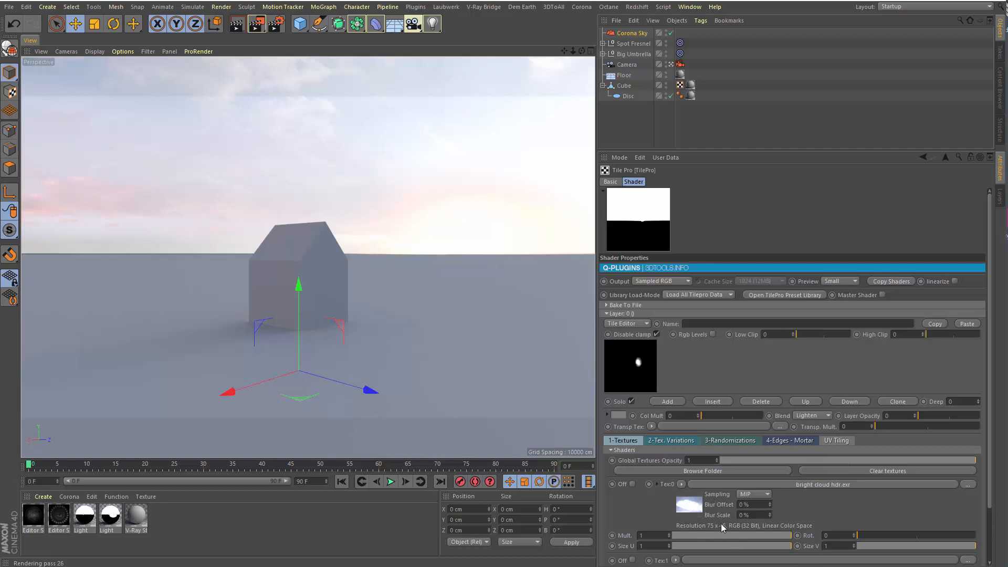
left_click(940, 416)
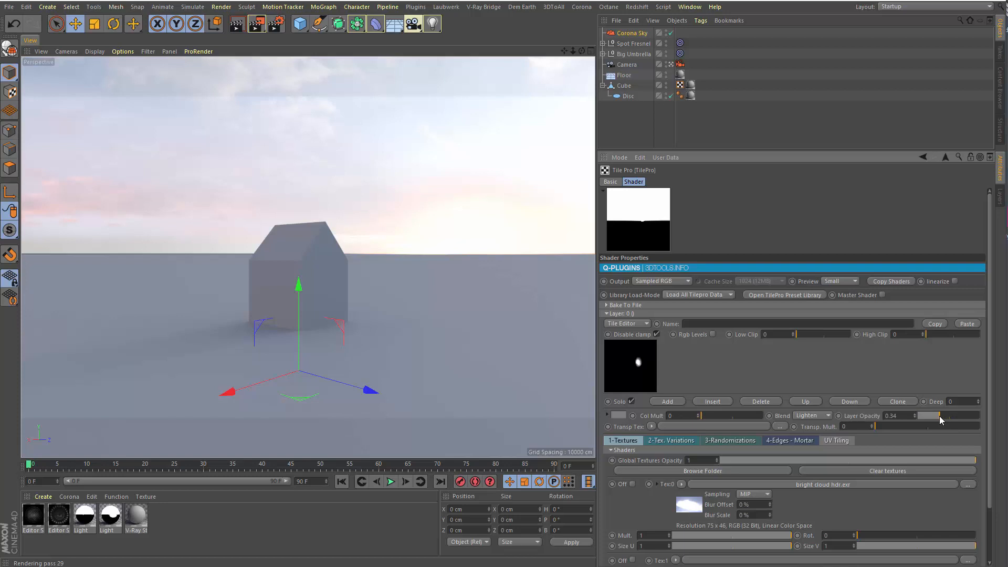
left_click_drag(954, 415, 962, 416)
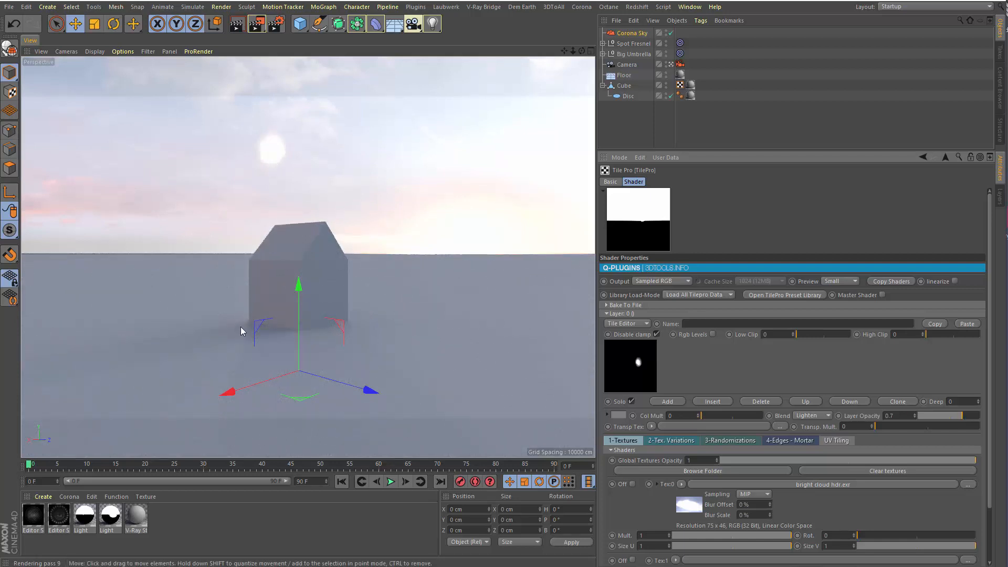
left_click(978, 415)
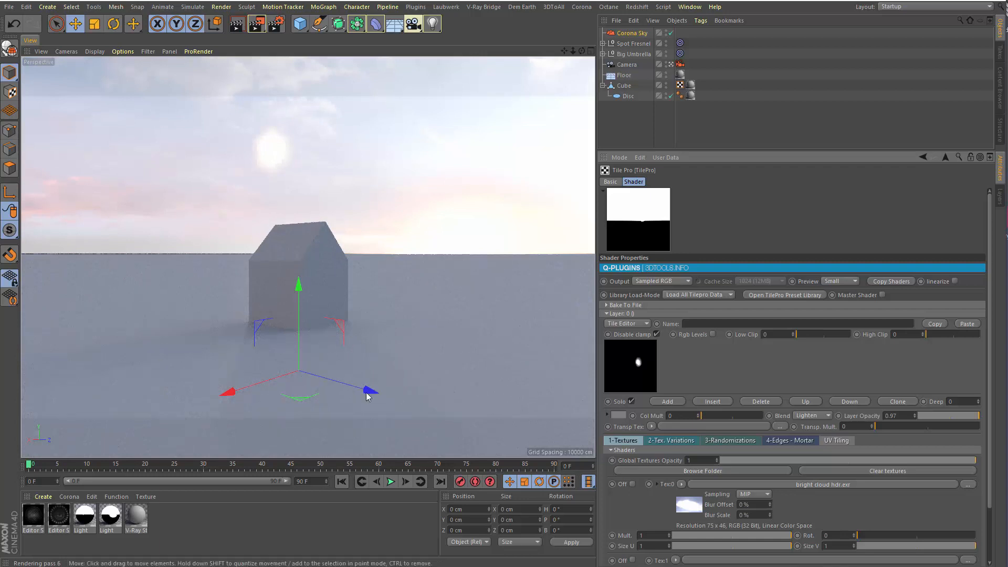
Set the exposure of Layer 0's bright cloud hdr.exr texture to 1 and return to the TilePro shader
left_click(686, 506)
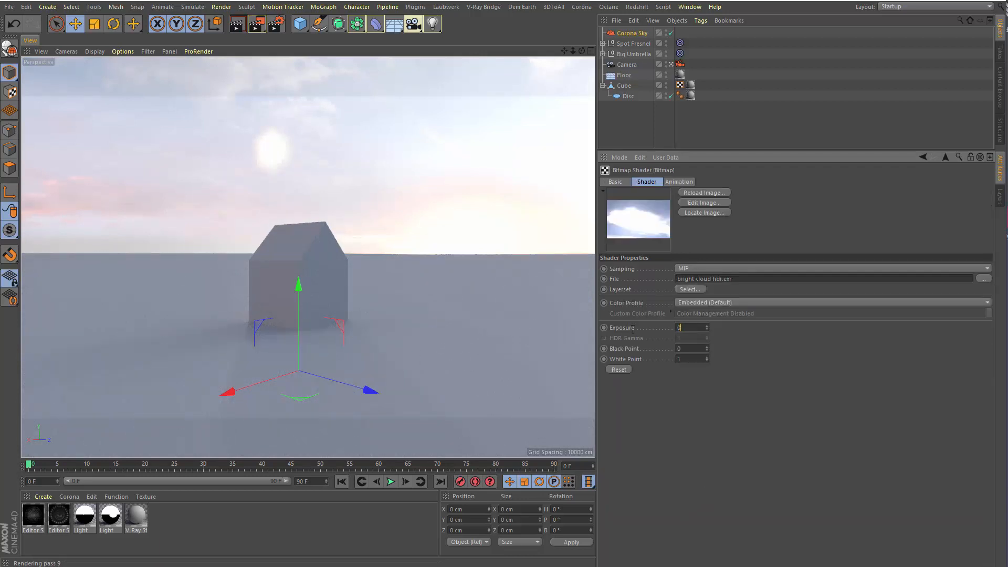
type("1")
key("Return")
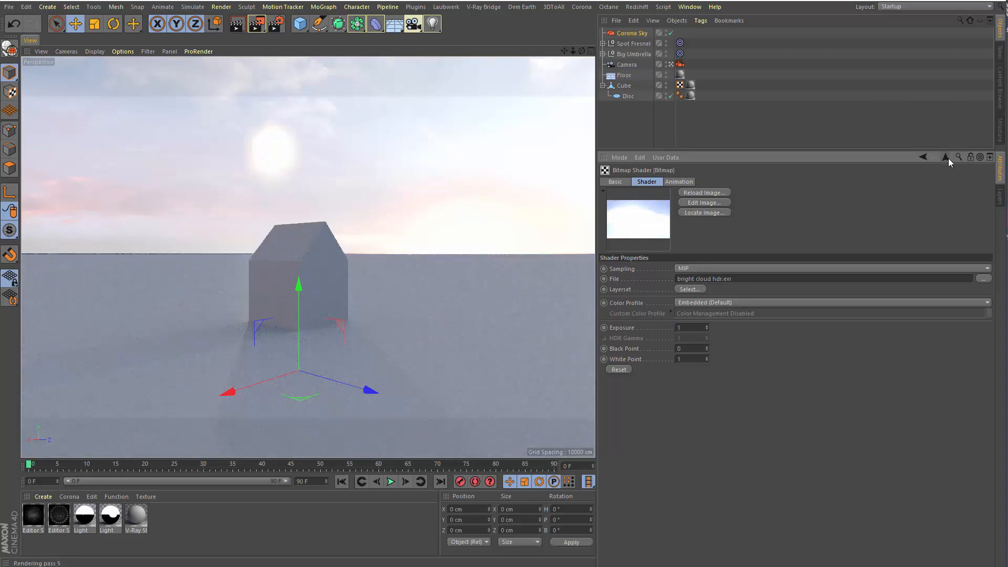
left_click(946, 157)
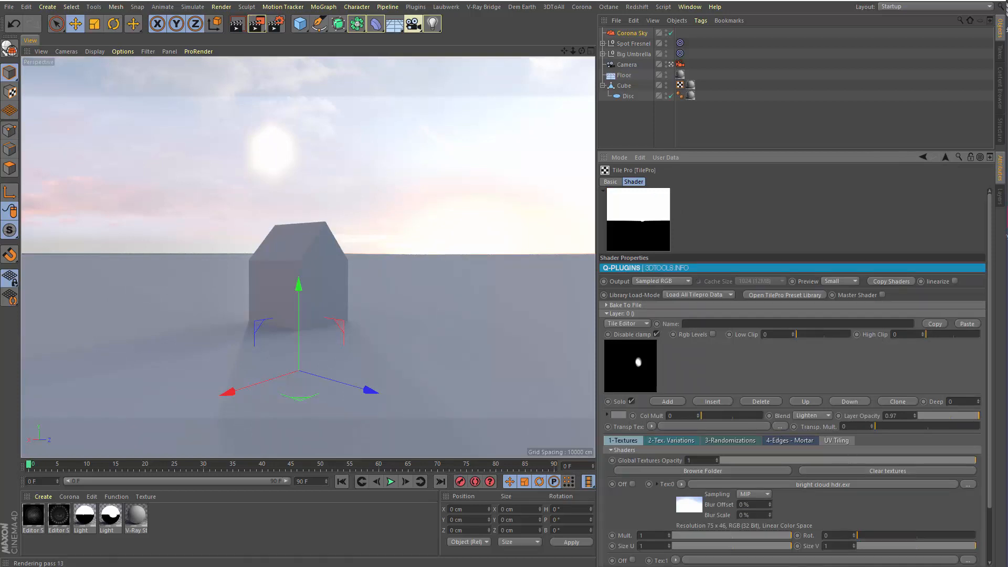
Move Layer 0's sun circle slightly to the left in the Tile Editor and close the editor
left_click_drag(1007, 220, 611, 131)
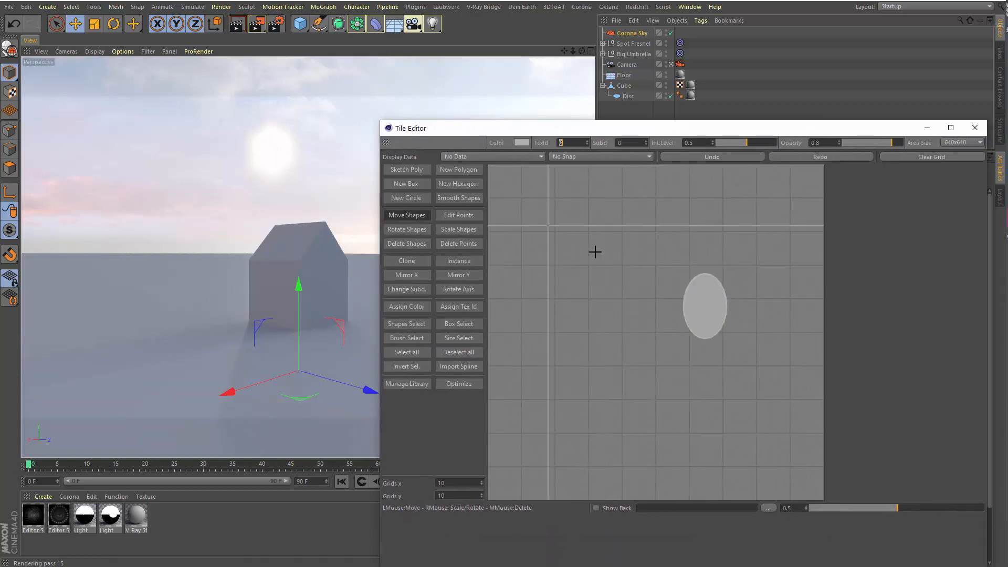
left_click_drag(707, 310, 704, 312)
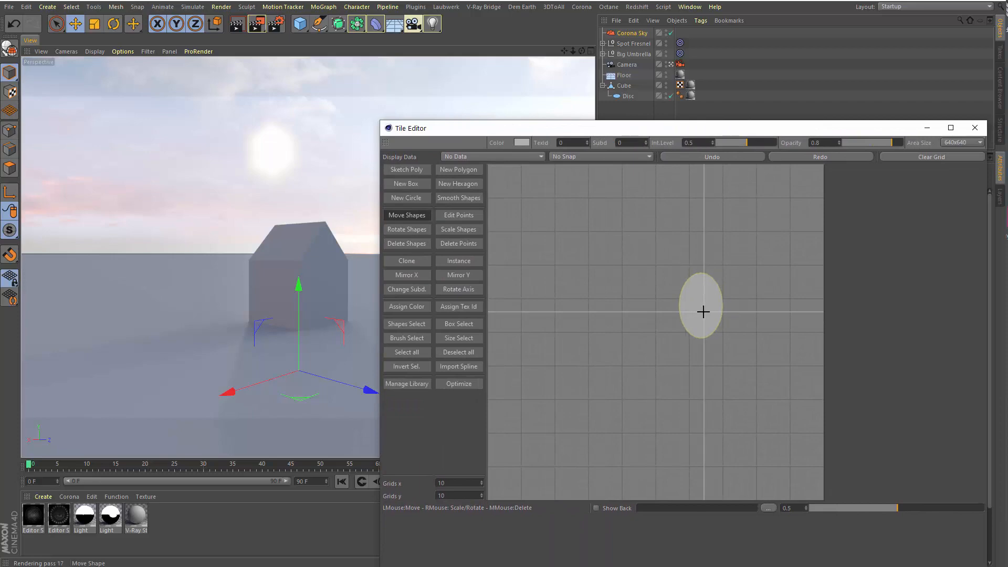
left_click(975, 128)
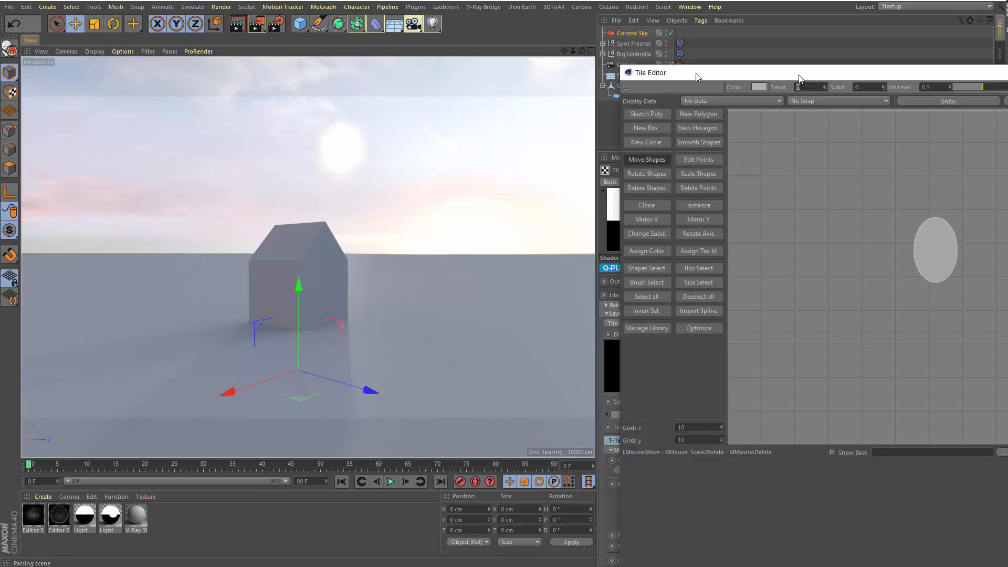
Try moving Layer 0's sun circle much further left in the Tile Editor, then bring it back to its previous position
left_click_drag(697, 75, 409, 84)
left_click_drag(636, 266, 598, 268)
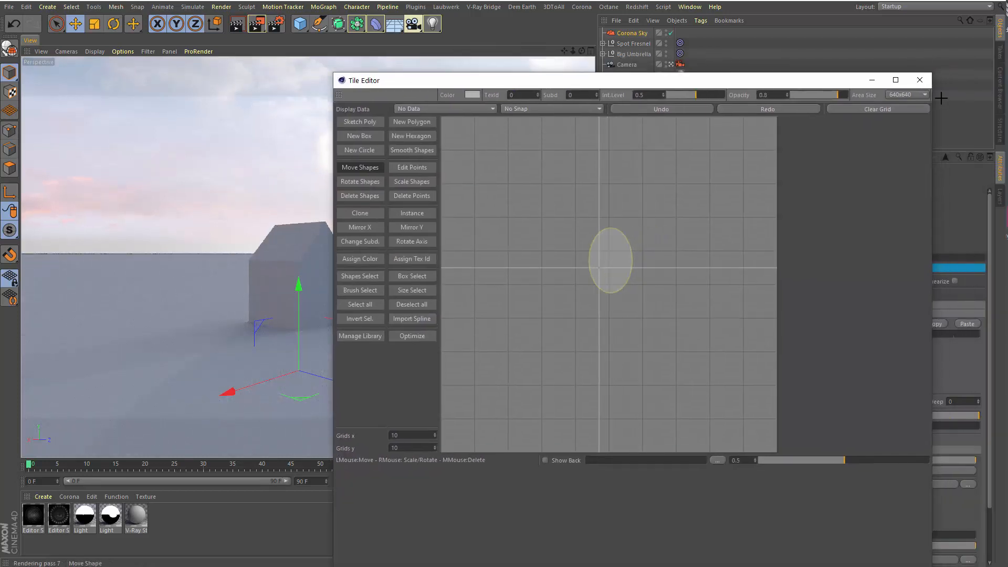
left_click(919, 80)
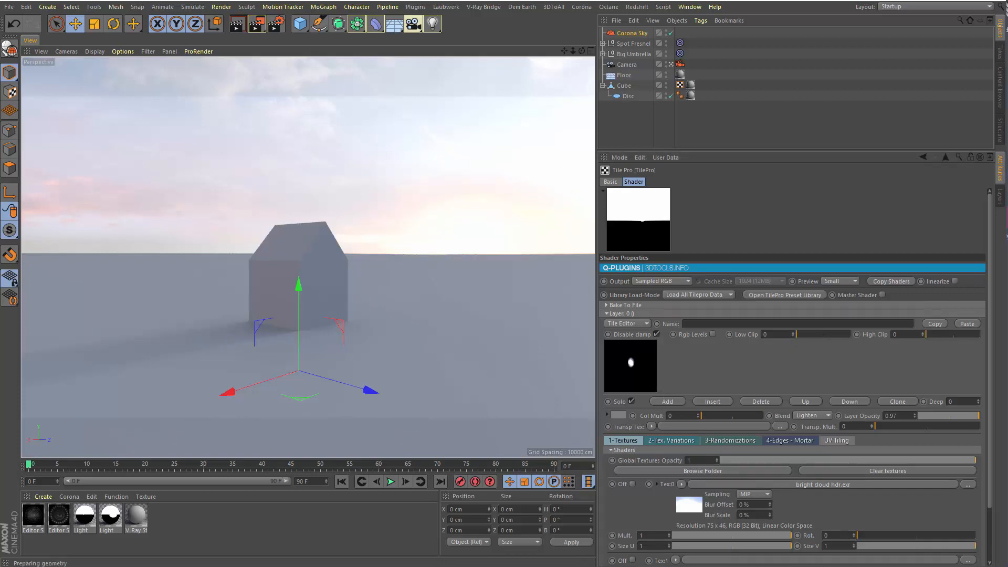
left_click_drag(1007, 70, 466, 67)
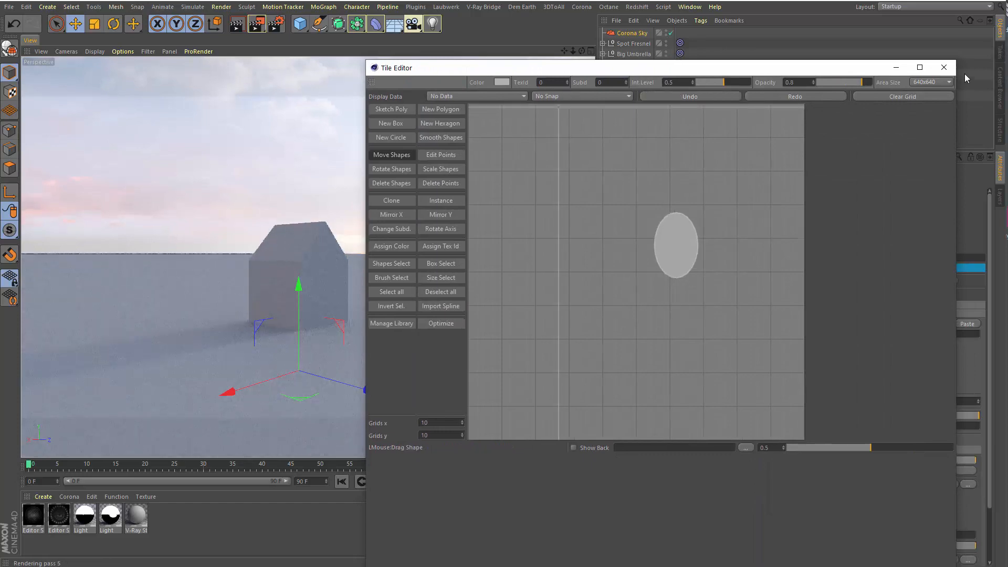
left_click(944, 67)
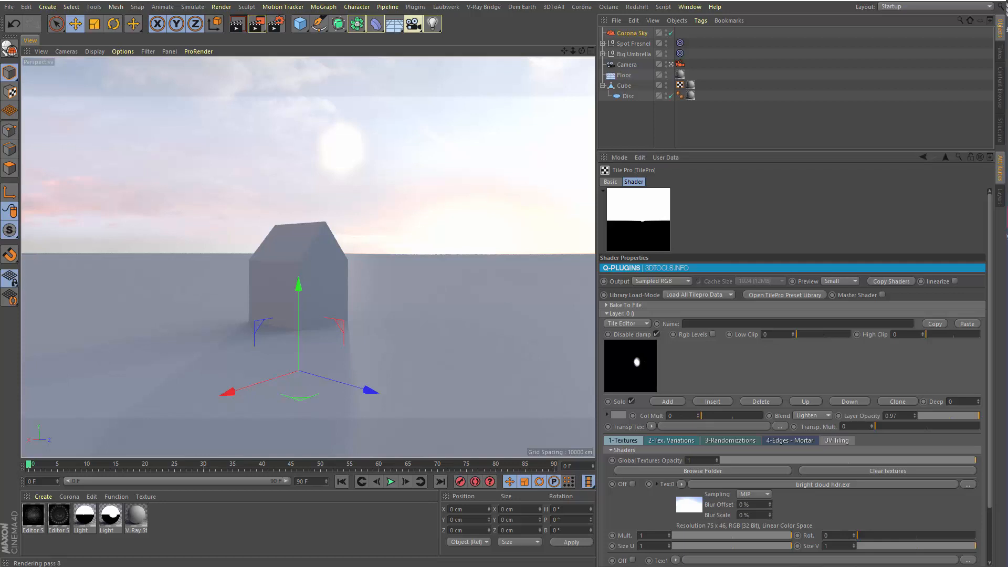
Move Layer 0's sun circle slightly upward in the Tile Editor and set the layer's transparency multiplier to 0.03
left_click_drag(1007, 115, 696, 105)
left_click_drag(797, 268, 796, 258)
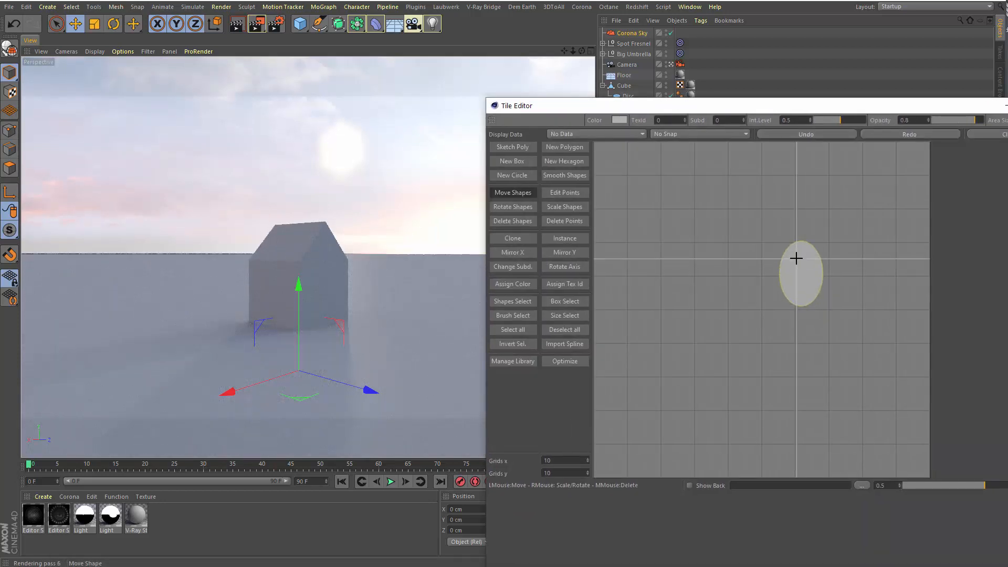
left_click_drag(771, 109, 560, 566)
left_click_drag(882, 425, 878, 424)
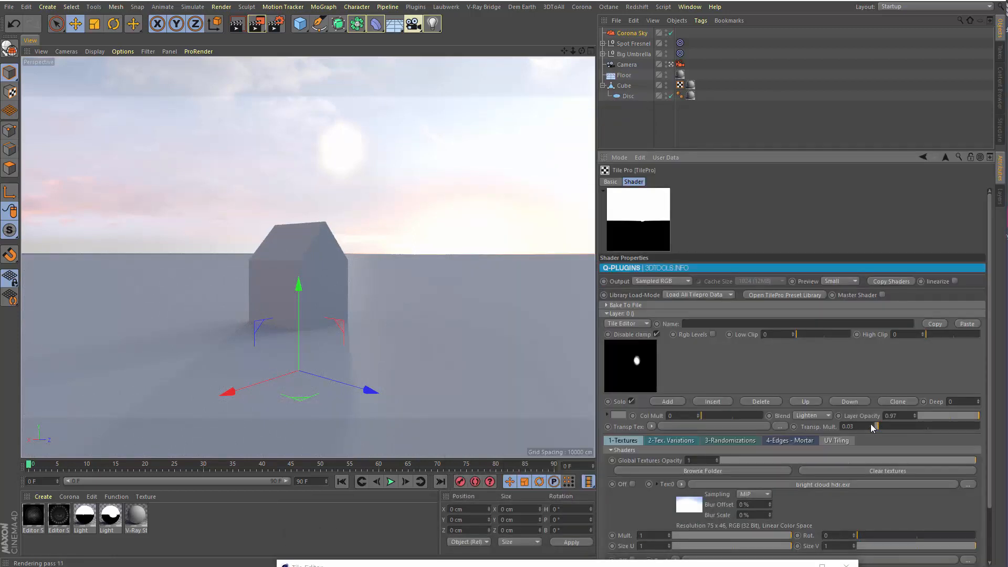